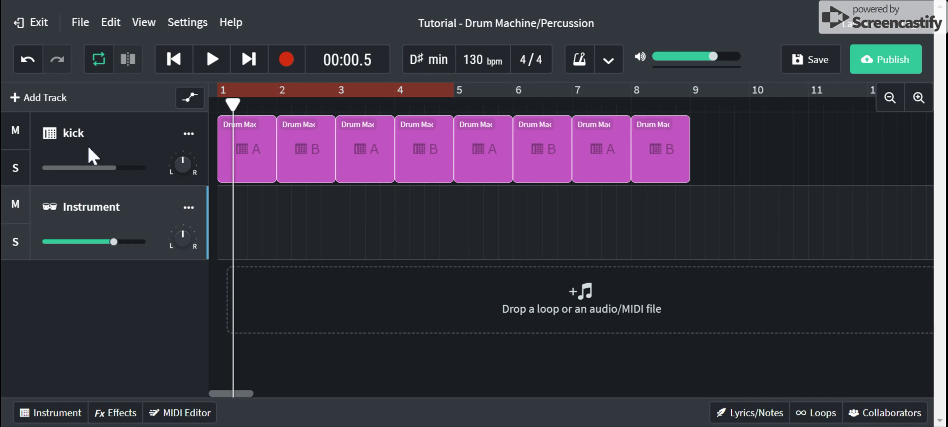
- Rename the Instrument track as bell
{"action": "left_click", "coordinate": [39, 98]}
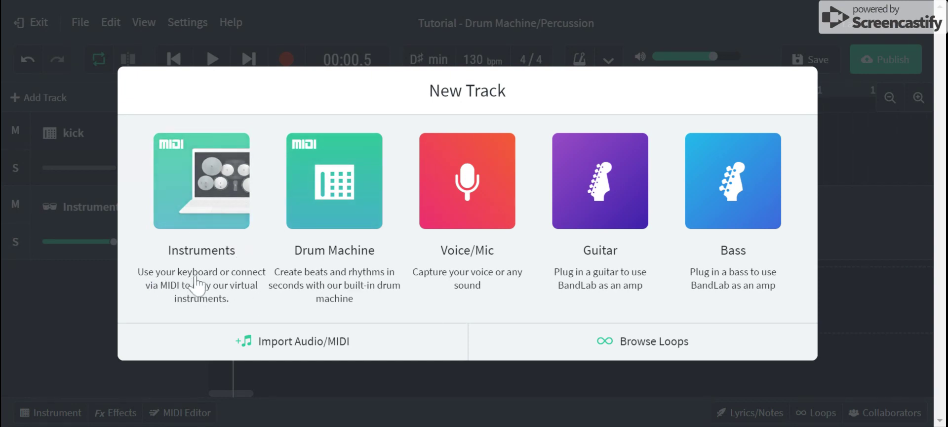
{"action": "left_click", "coordinate": [79, 286]}
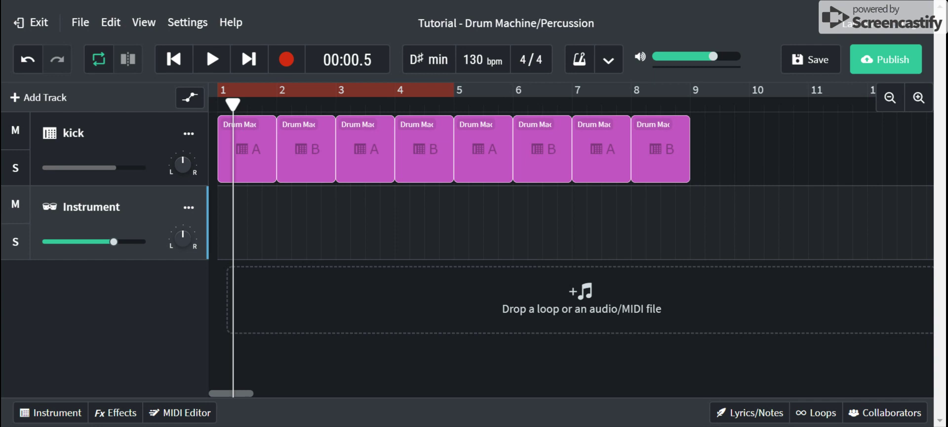
{"action": "double_click", "coordinate": [85, 208]}
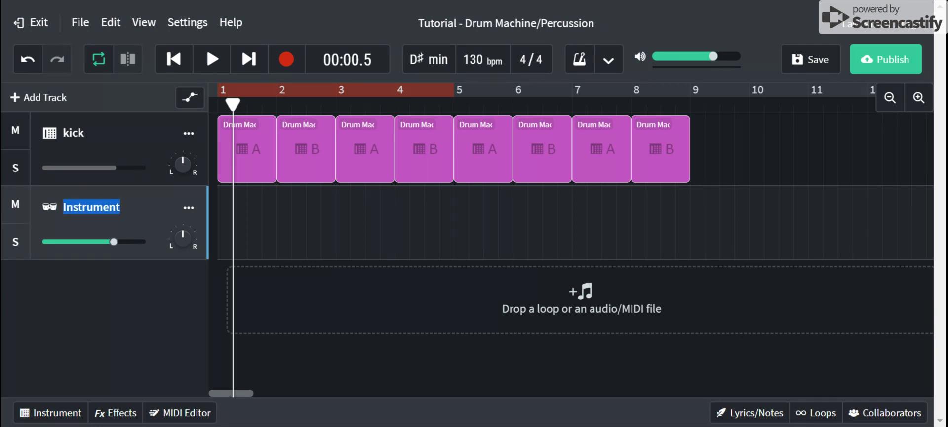
{"action": "type", "text": "bell"}
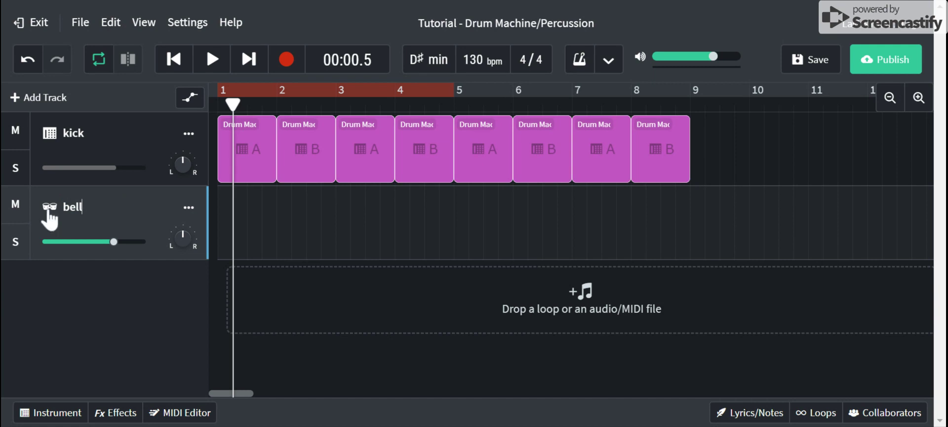
- Compare the instrument panels of the bell and kick tracks, closing each one after viewing it
{"action": "left_click", "coordinate": [49, 207]}
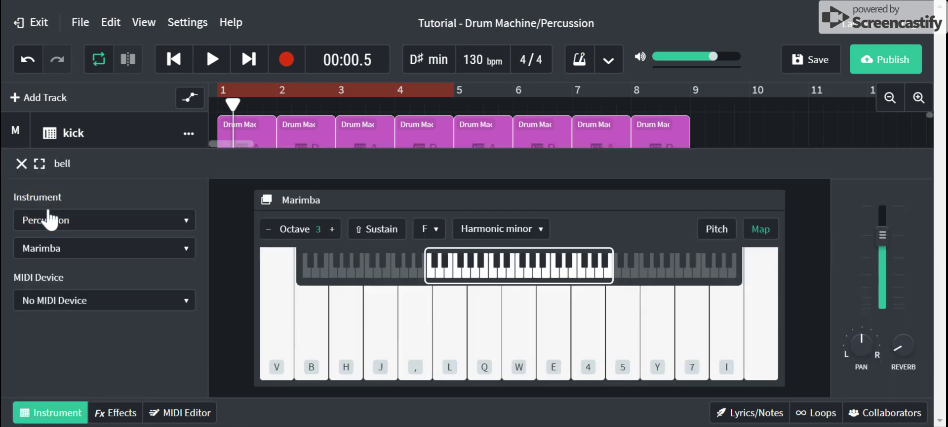
{"action": "left_click", "coordinate": [21, 163]}
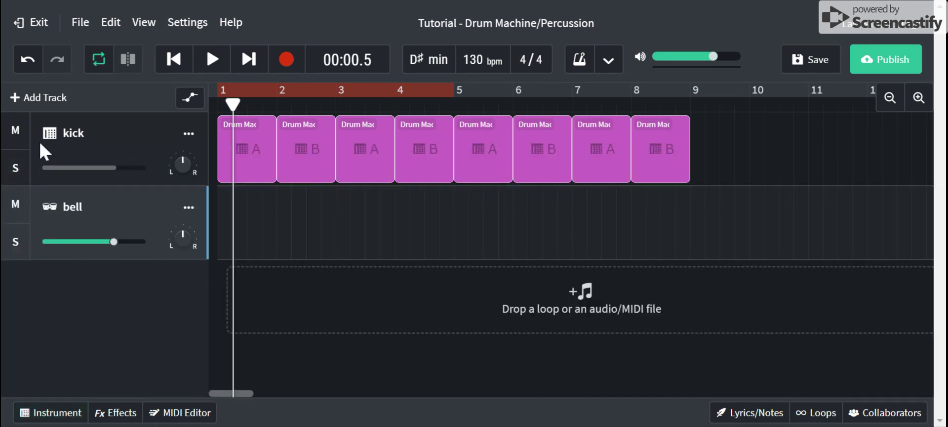
{"action": "left_click", "coordinate": [49, 133]}
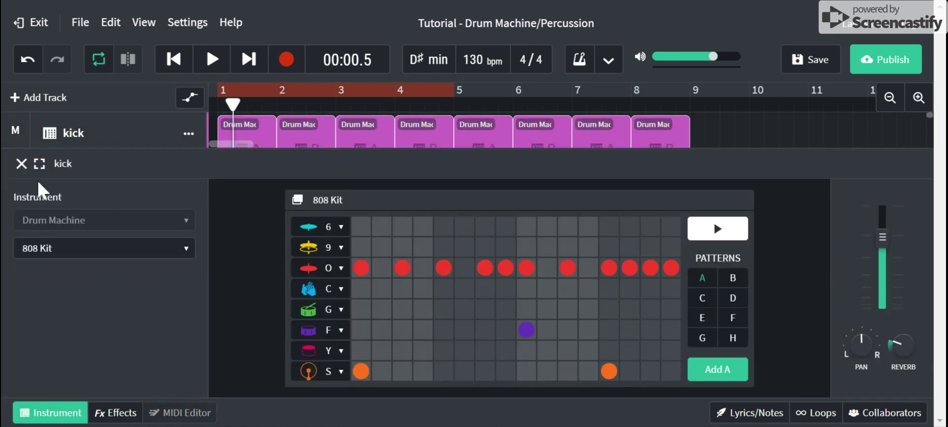
{"action": "left_click", "coordinate": [22, 164]}
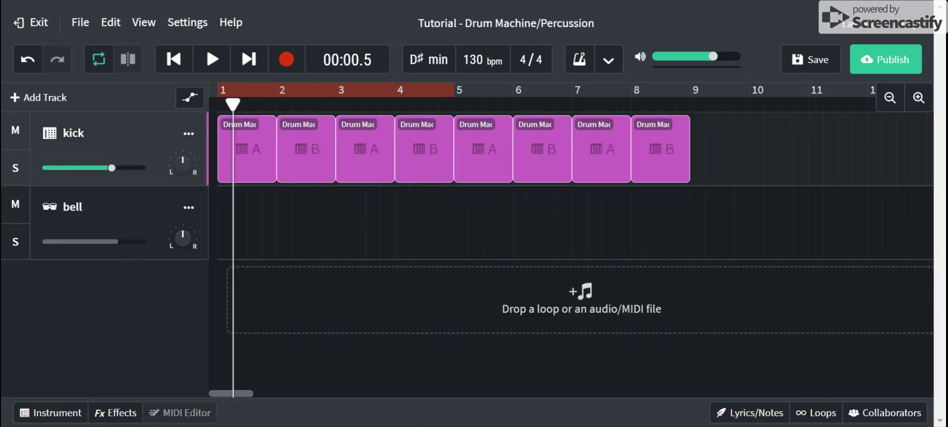
- Open the bell track's instrument settings and look through the instrument categories and Percussion presets, keeping Percussion and Marimba
{"action": "left_click", "coordinate": [47, 207]}
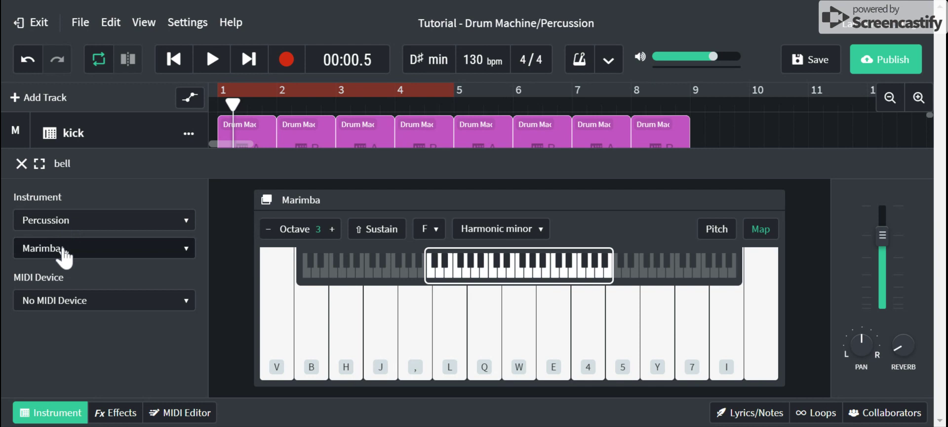
{"action": "left_click", "coordinate": [100, 228]}
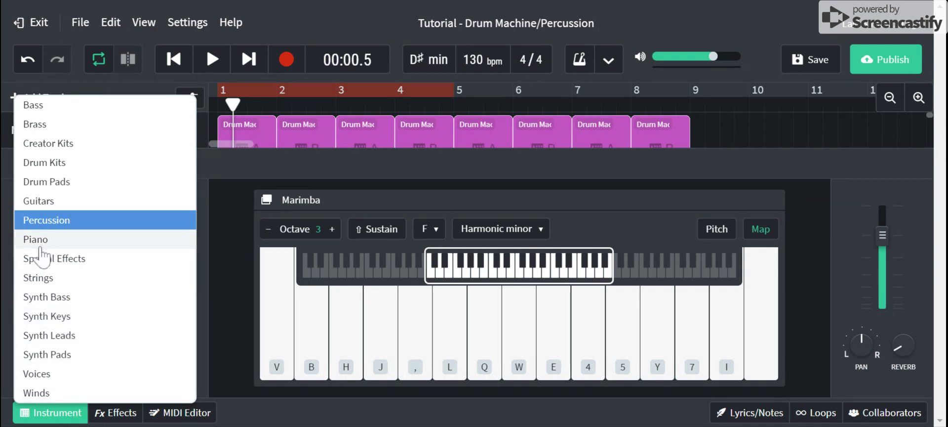
{"action": "left_click", "coordinate": [49, 221]}
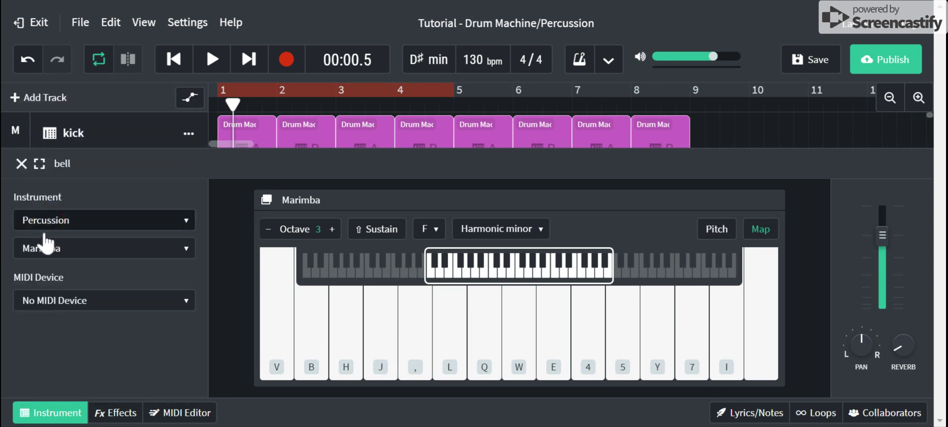
{"action": "left_click", "coordinate": [94, 254]}
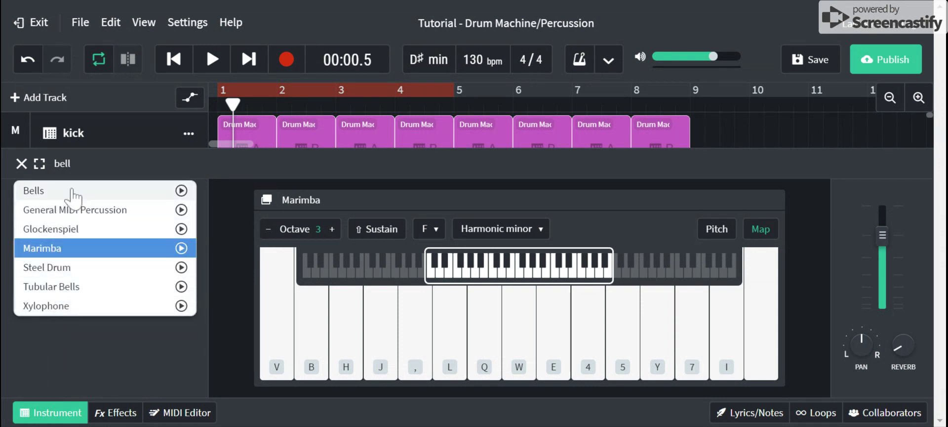
{"action": "left_click", "coordinate": [108, 165]}
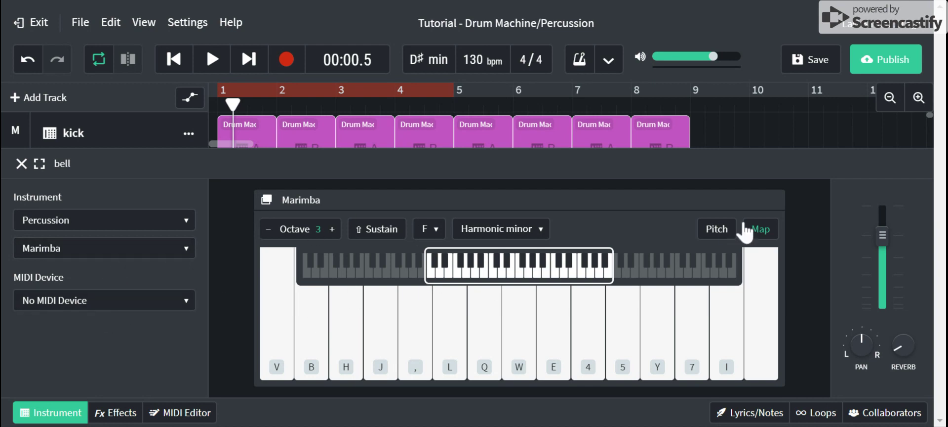
- Turn the Marimba keyboard's scale off, showing the pitch names on its keys and hiding them again
{"action": "left_click", "coordinate": [714, 235]}
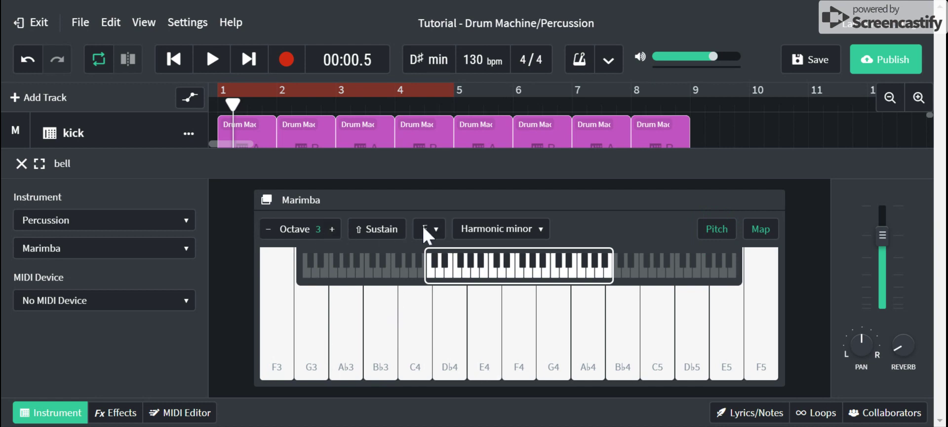
{"action": "left_click", "coordinate": [491, 230]}
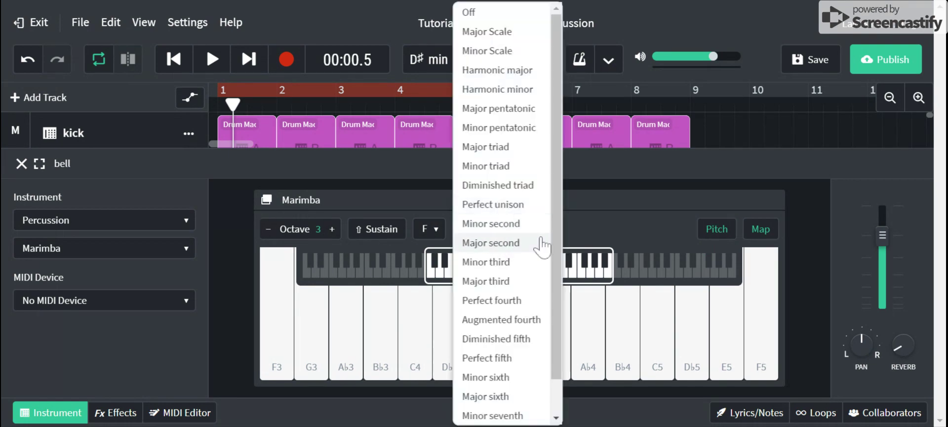
{"action": "left_click", "coordinate": [603, 232]}
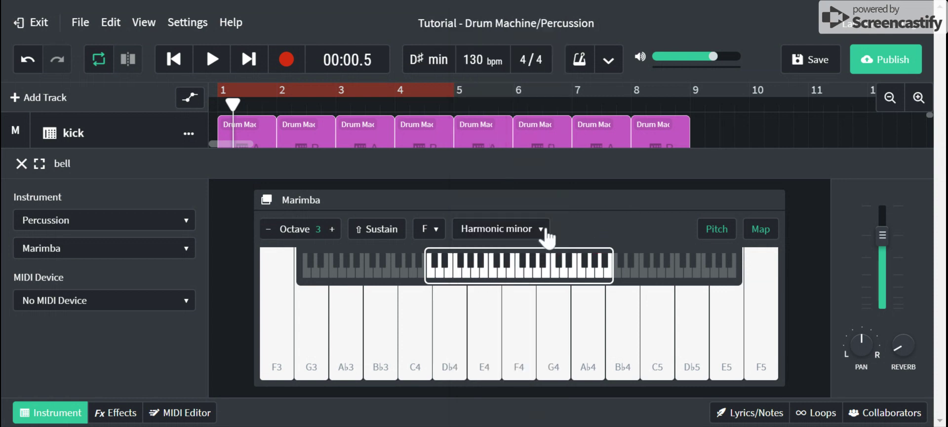
{"action": "left_click", "coordinate": [546, 232]}
{"action": "left_click", "coordinate": [482, 13]}
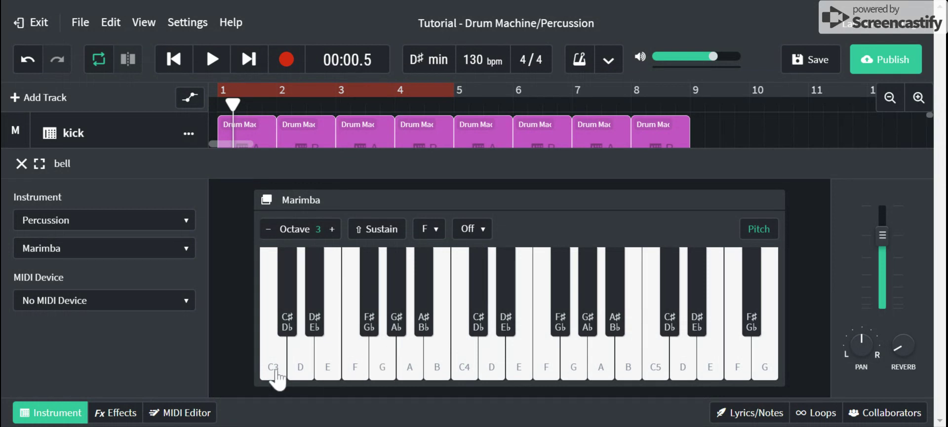
{"action": "left_click", "coordinate": [772, 230]}
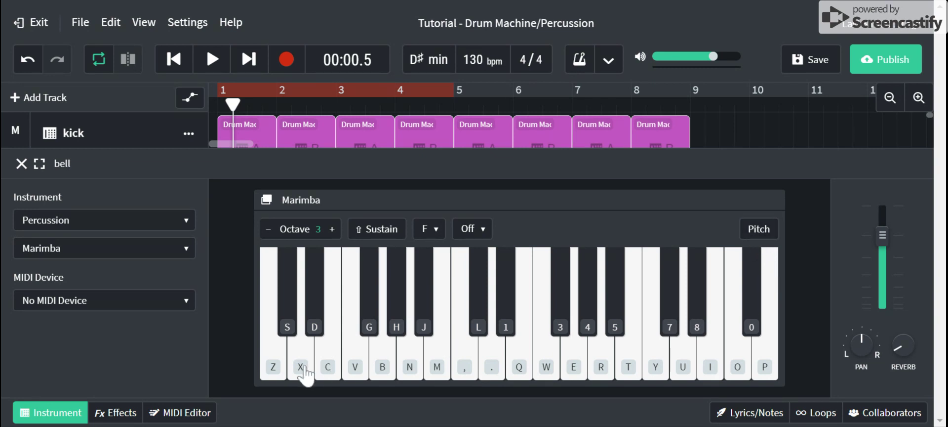
- Play test notes between C and B on the Marimba keyboard in octave 3
{"action": "key", "text": "z"}
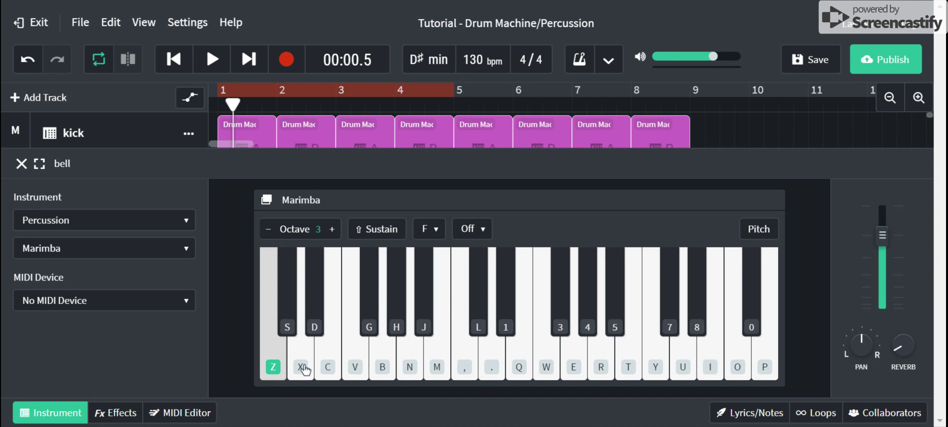
{"action": "key", "text": "n"}
{"action": "key", "text": "b"}
{"action": "key", "text": "c"}
{"action": "key", "text": "m"}
{"action": "key", "text": "b"}
{"action": "key", "text": "n"}
{"action": "key", "text": "v"}
{"action": "key", "text": "c"}
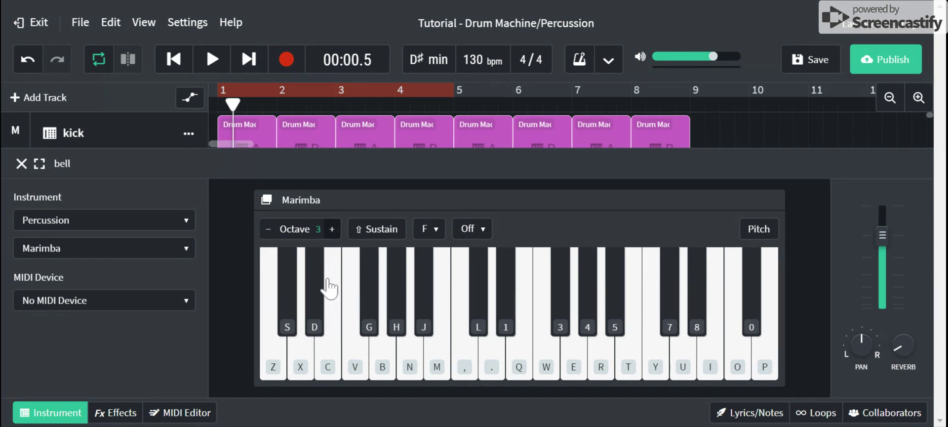
{"action": "left_click", "coordinate": [338, 377]}
{"action": "left_click", "coordinate": [339, 378]}
{"action": "left_click", "coordinate": [339, 379]}
- Play the E note one octave lower, view octave 1, and return the keyboard to octave 3
{"action": "left_click", "coordinate": [268, 229]}
{"action": "key", "text": "c"}
{"action": "key", "text": "c"}
{"action": "key", "text": "c"}
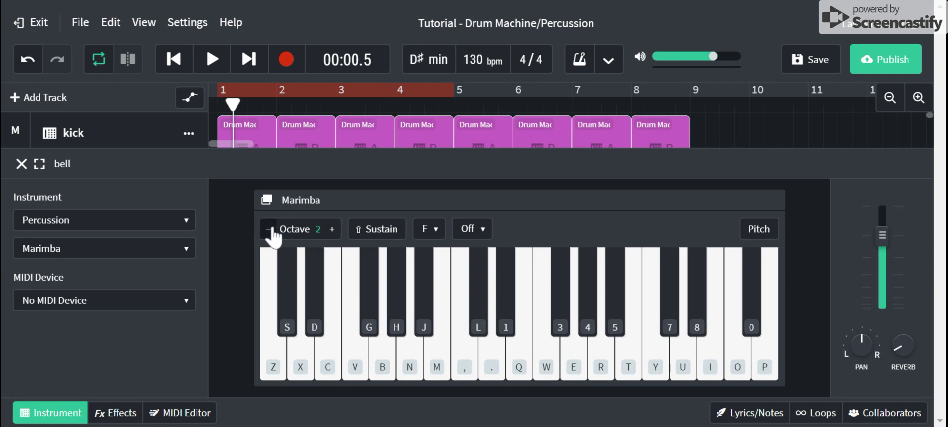
{"action": "left_click", "coordinate": [269, 229]}
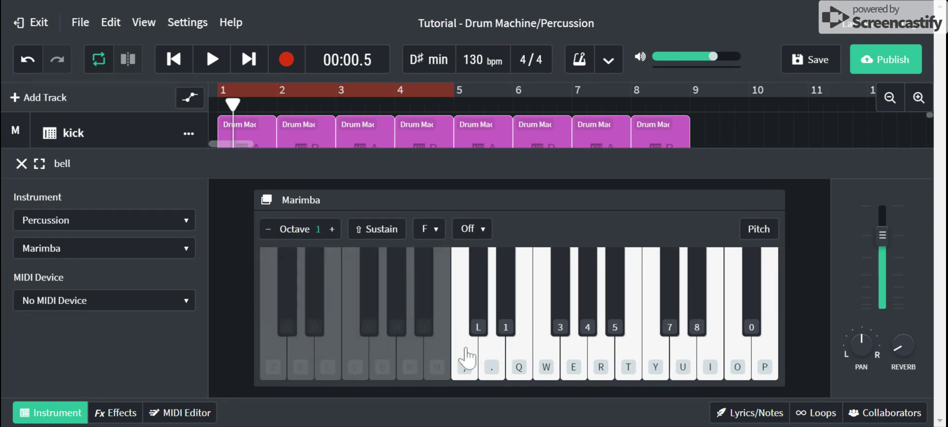
{"action": "left_click", "coordinate": [328, 232]}
{"action": "left_click", "coordinate": [328, 230]}
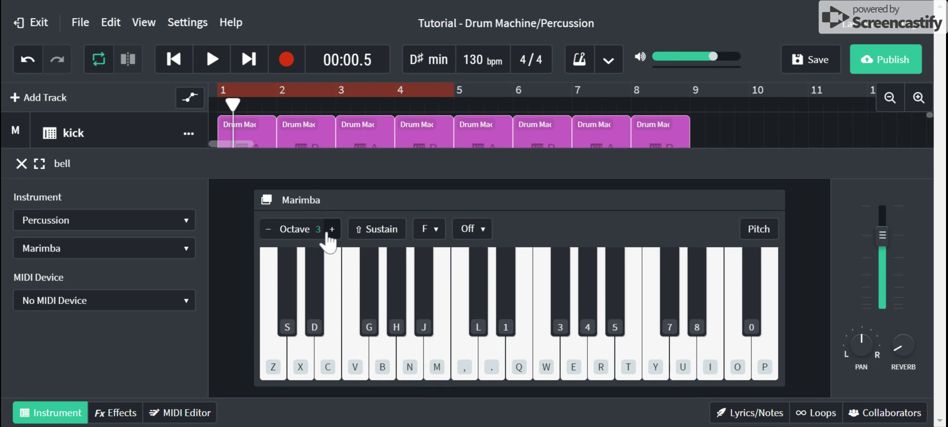
- Compare the E note in octaves 3 and 4, returning the keyboard to octave 3
{"action": "key", "text": "c"}
{"action": "key", "text": "c"}
{"action": "left_click", "coordinate": [330, 231]}
{"action": "key", "text": "c"}
{"action": "key", "text": "c"}
{"action": "left_click", "coordinate": [268, 230]}
- Compare E and F notes with Sustain on and off, leaving Sustain off
{"action": "left_click", "coordinate": [360, 231]}
{"action": "left_click", "coordinate": [360, 230]}
{"action": "left_click", "coordinate": [361, 230]}
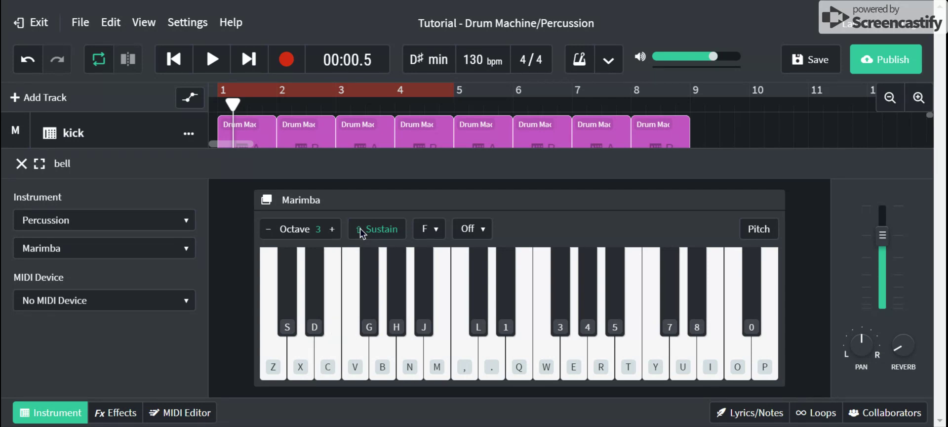
{"action": "left_click", "coordinate": [362, 230]}
{"action": "key", "text": "c"}
{"action": "left_click", "coordinate": [362, 230]}
{"action": "key", "text": "c"}
{"action": "key", "text": "c"}
{"action": "key", "text": "v"}
{"action": "left_click", "coordinate": [362, 230]}
- Set the Marimba keyboard's scale to Harmonic minor with F as root, and hide the pitch names while keeping the keyboard map shown
{"action": "left_click", "coordinate": [436, 228]}
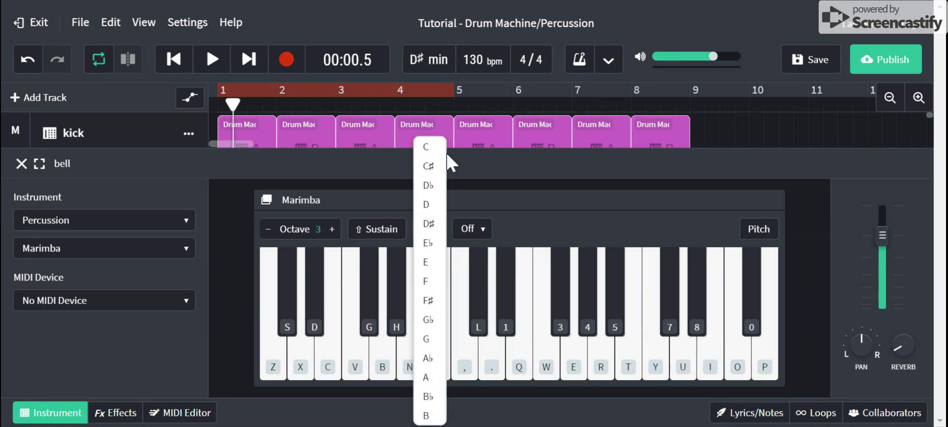
{"action": "left_click", "coordinate": [526, 215]}
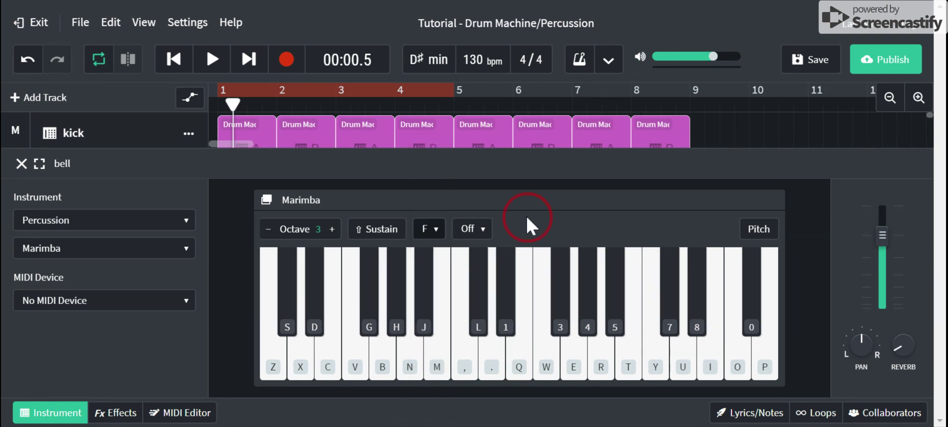
{"action": "left_click", "coordinate": [485, 231]}
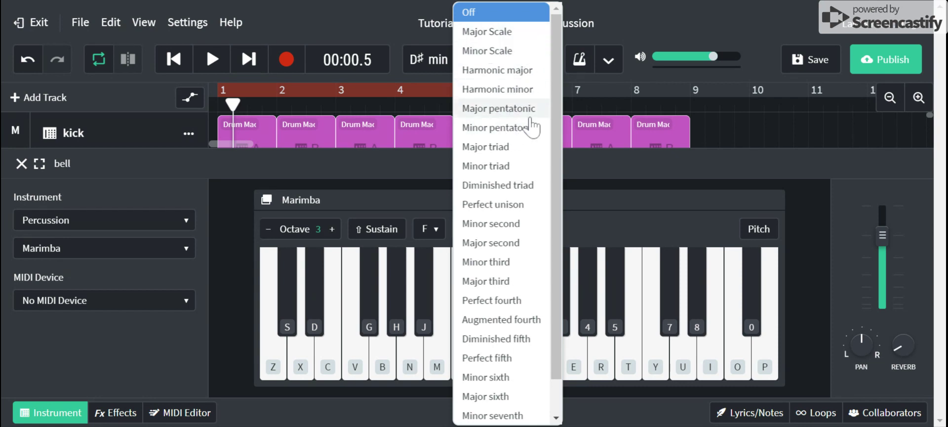
{"action": "left_click", "coordinate": [504, 92]}
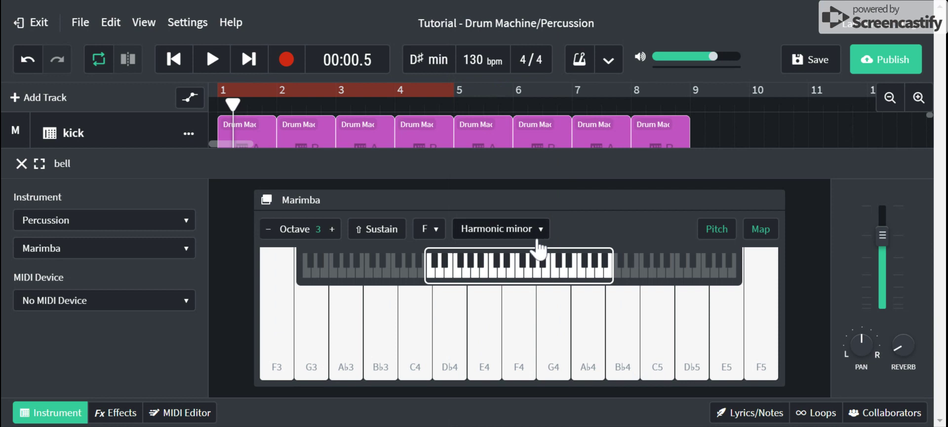
{"action": "left_click", "coordinate": [757, 234]}
{"action": "left_click", "coordinate": [720, 231]}
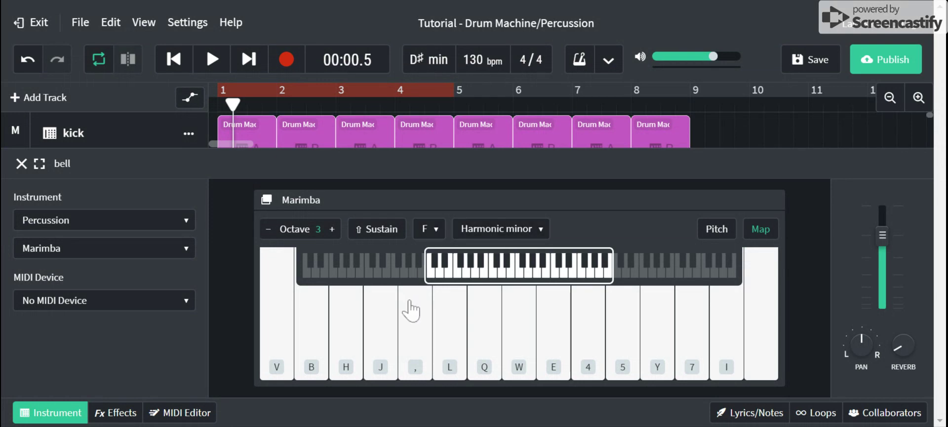
- Play test patterns of F harmonic minor notes on the Marimba keyboard in octave 3
{"action": "left_click", "coordinate": [276, 368]}
{"action": "key", "text": "g"}
{"action": "key", "text": "b"}
{"action": "key", "text": "v"}
{"action": "key", "text": "v"}
{"action": "key", "text": "g"}
{"action": "key", "text": "b"}
{"action": "key", "text": "b"}
{"action": "key", "text": "g"}
{"action": "key", "text": "g"}
{"action": "key", "text": "v"}
{"action": "key", "text": "b"}
{"action": "left_click", "coordinate": [404, 324]}
{"action": "key", "text": "v"}
{"action": "key", "text": "b"}
{"action": "key", "text": "h"}
{"action": "key", "text": "j"}
{"action": "key", "text": "v"}
- Lower the Marimba keyboard to octave 2, rehearse a bell pattern in F harmonic minor, and close the instrument panel
{"action": "left_click", "coordinate": [269, 231]}
{"action": "key", "text": "v"}
{"action": "key", "text": "j"}
{"action": "key", "text": "b"}
{"action": "key", "text": "v"}
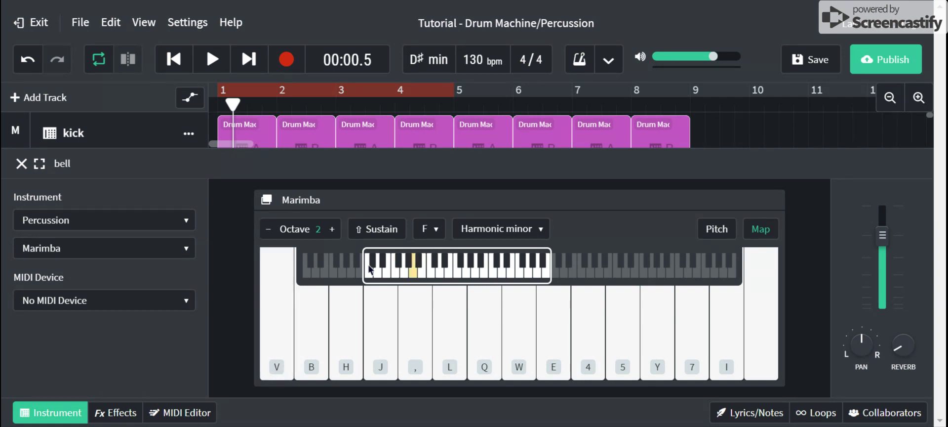
{"action": "key", "text": "v"}
{"action": "key", "text": "c"}
{"action": "key", "text": "b"}
{"action": "key", "text": "v"}
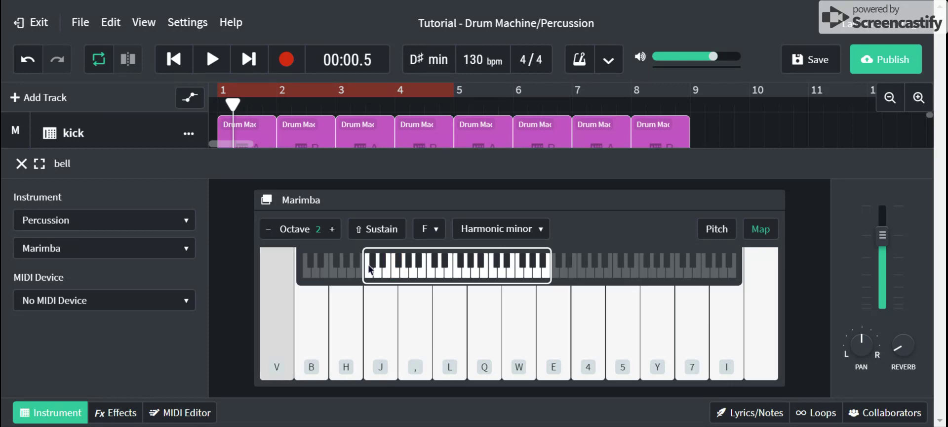
{"action": "key", "text": "g"}
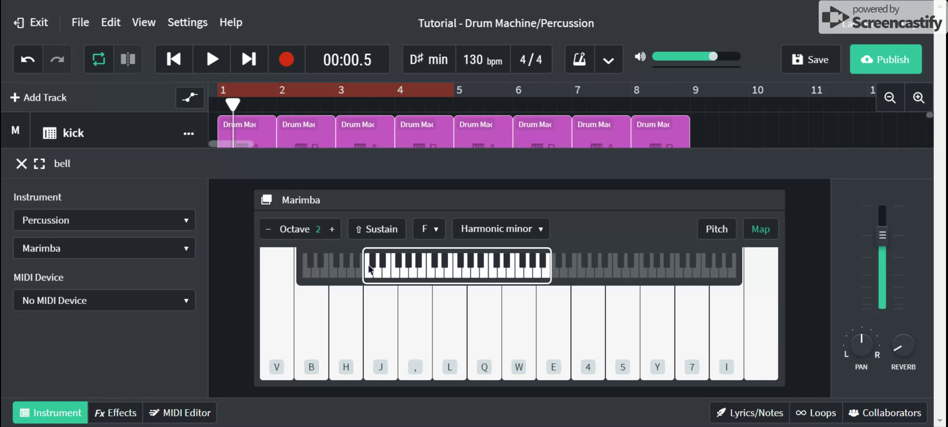
{"action": "key", "text": "v"}
{"action": "key", "text": "i"}
{"action": "key", "text": "i"}
{"action": "key", "text": "b"}
{"action": "key", "text": "v"}
{"action": "key", "text": "h"}
{"action": "key", "text": "v"}
{"action": "key", "text": "c"}
{"action": "key", "text": "c"}
{"action": "left_click", "coordinate": [720, 352]}
{"action": "left_click", "coordinate": [720, 351]}
{"action": "key", "text": "c"}
{"action": "key", "text": "c"}
{"action": "key", "text": "b"}
{"action": "key", "text": "v"}
{"action": "key", "text": "c"}
{"action": "left_click", "coordinate": [22, 163]}
- Try the metronome, switch it back off, and return the playhead to the start of the project
{"action": "left_click", "coordinate": [177, 60]}
{"action": "left_click", "coordinate": [580, 61]}
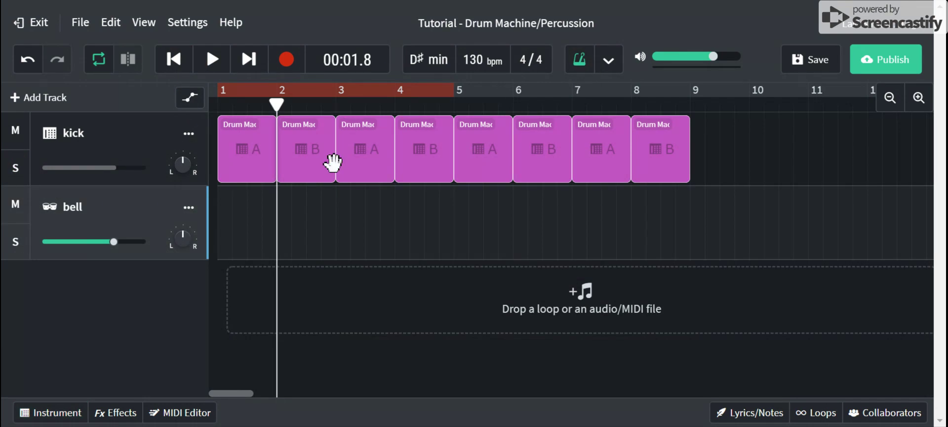
{"action": "left_click", "coordinate": [582, 68]}
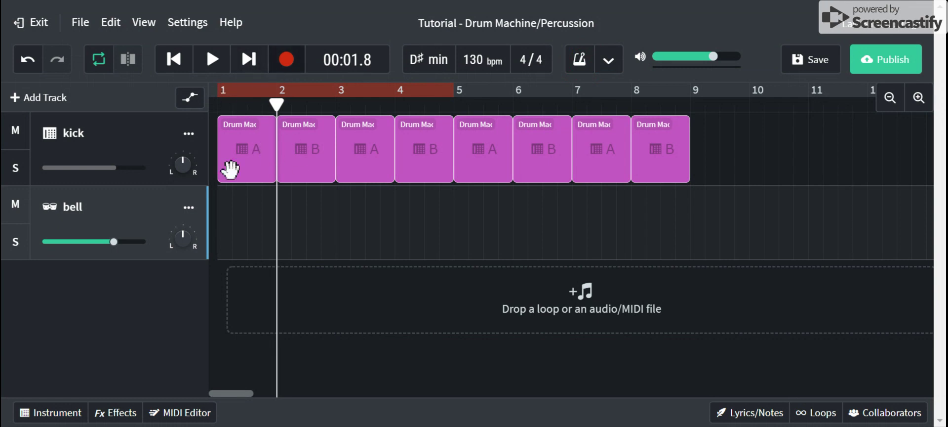
{"action": "left_click", "coordinate": [174, 70]}
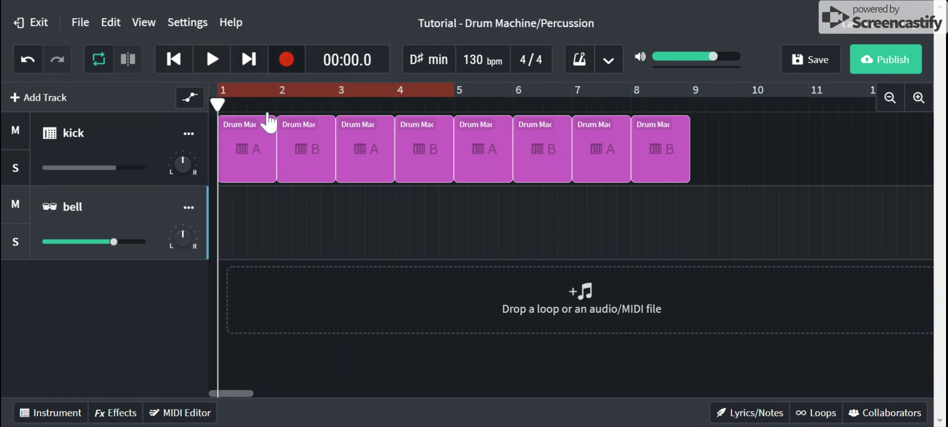
- Review the metronome's count-in duration settings and turn looping off
{"action": "left_click", "coordinate": [611, 61]}
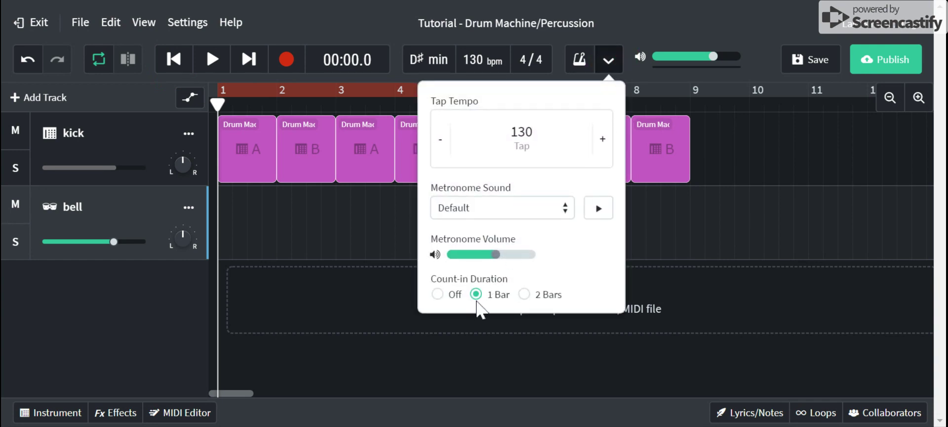
{"action": "left_click", "coordinate": [604, 64]}
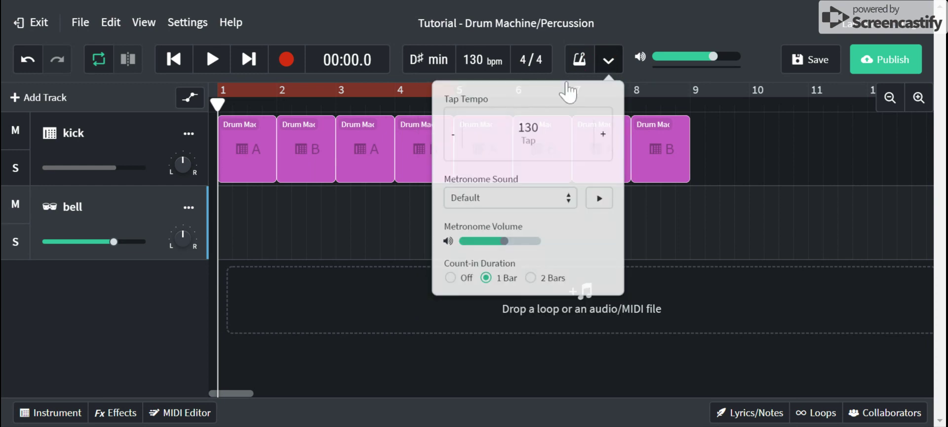
{"action": "left_click", "coordinate": [287, 60]}
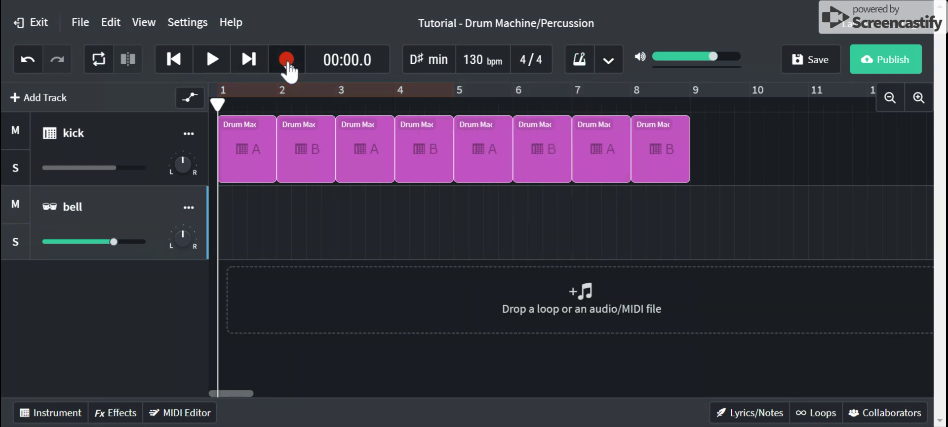
- Record an eight-bar Marimba pattern on the bell track over the drum beat, and close the instrument panel
{"action": "left_click", "coordinate": [50, 208]}
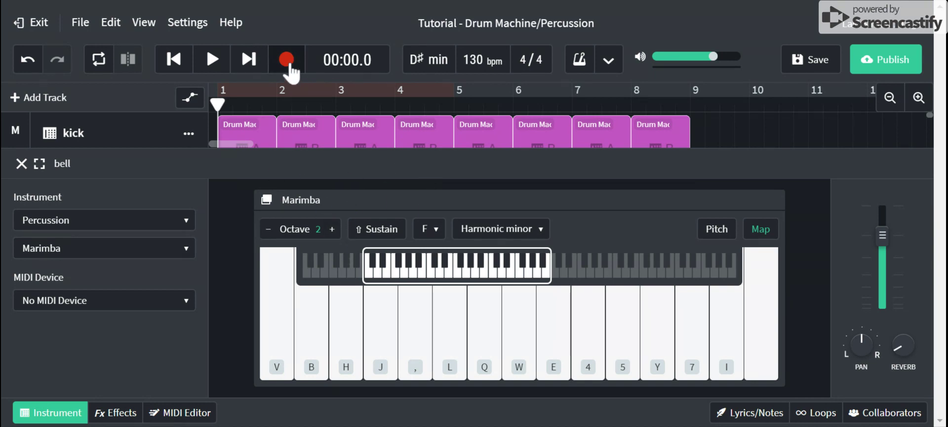
{"action": "key", "text": "v"}
{"action": "left_click", "coordinate": [289, 65]}
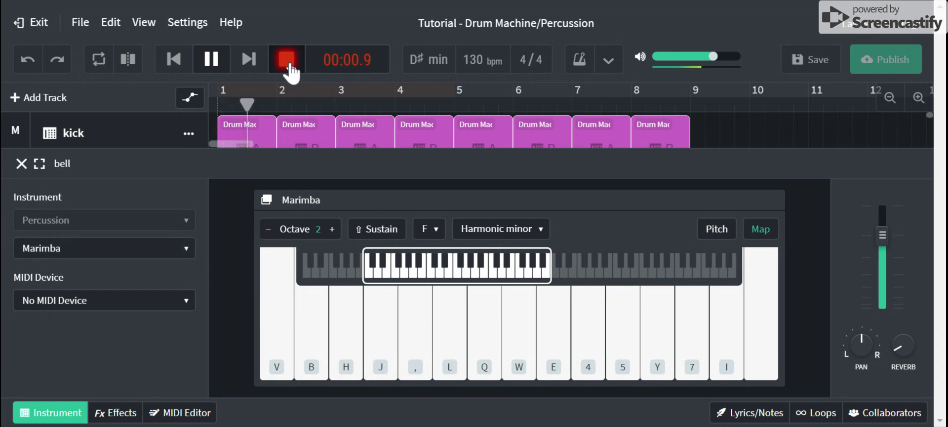
{"action": "key", "text": "v"}
{"action": "key", "text": "v"}
{"action": "key", "text": "v"}
{"action": "key", "text": "v"}
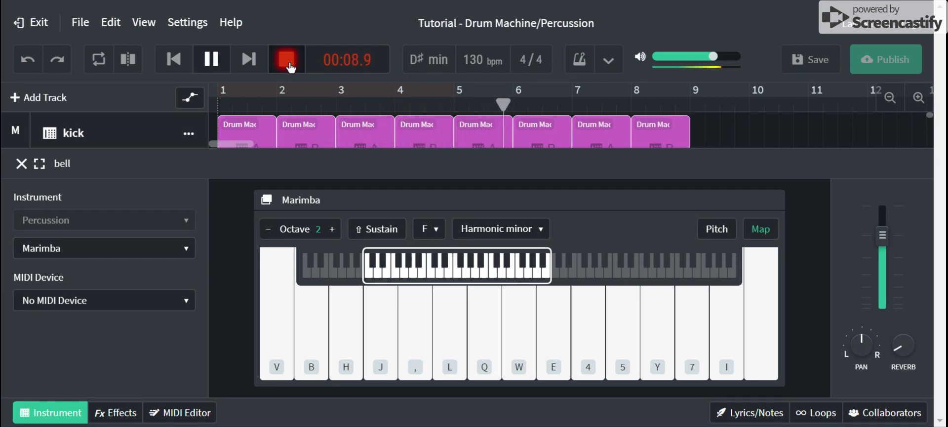
{"action": "key", "text": "v"}
{"action": "key", "text": "v"}
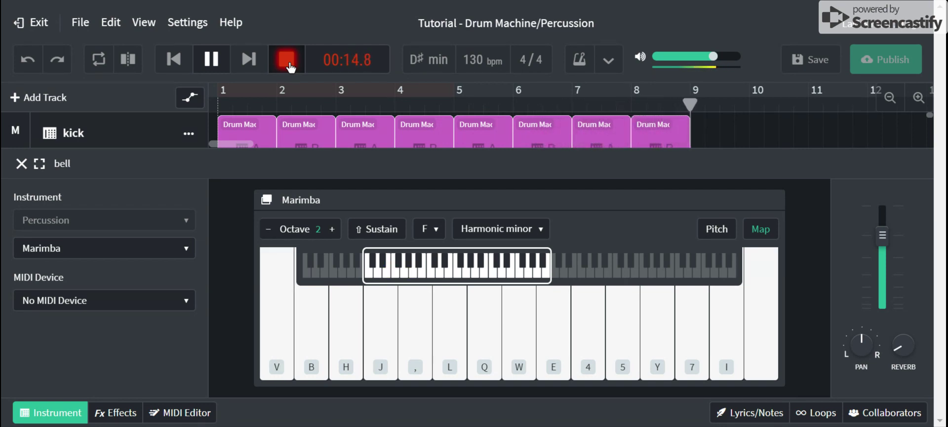
{"action": "left_click", "coordinate": [288, 61]}
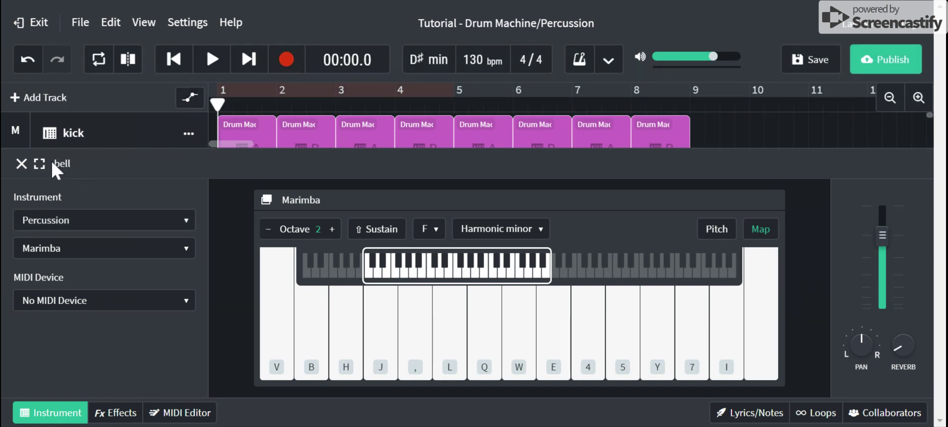
{"action": "left_click", "coordinate": [21, 164]}
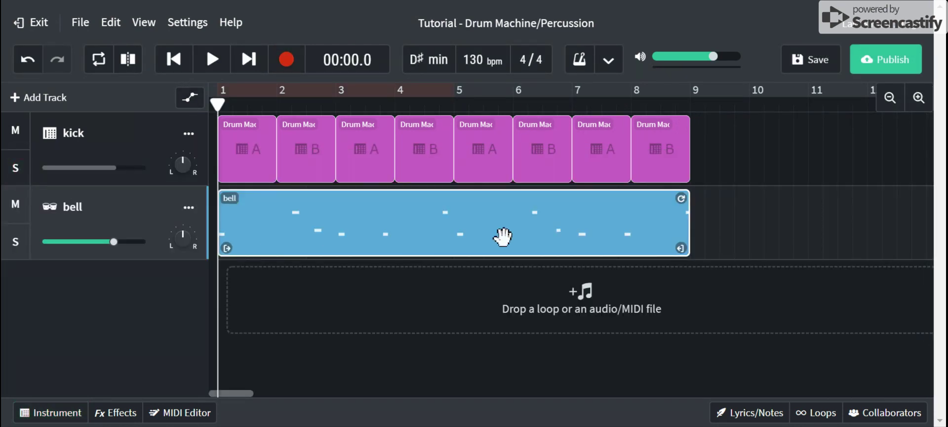
- Play back the bell recording with the drums, stop it, and open the bell region in the MIDI editor
{"action": "left_click", "coordinate": [213, 60]}
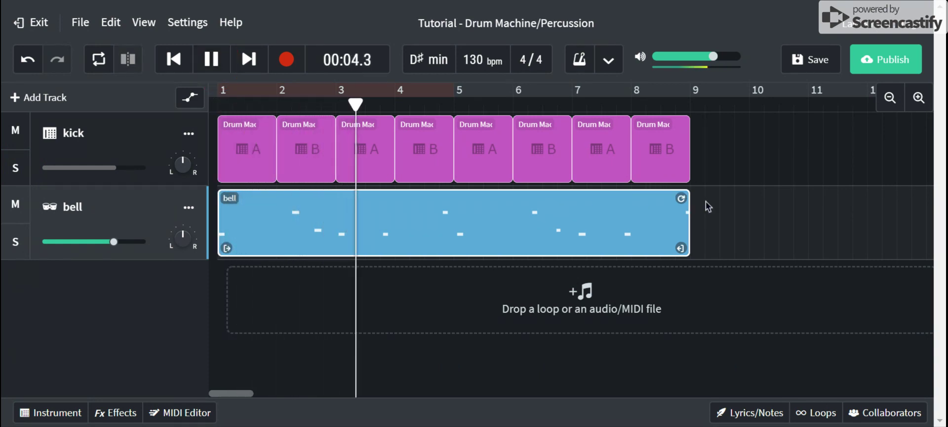
{"action": "key", "text": "space"}
{"action": "double_click", "coordinate": [338, 213]}
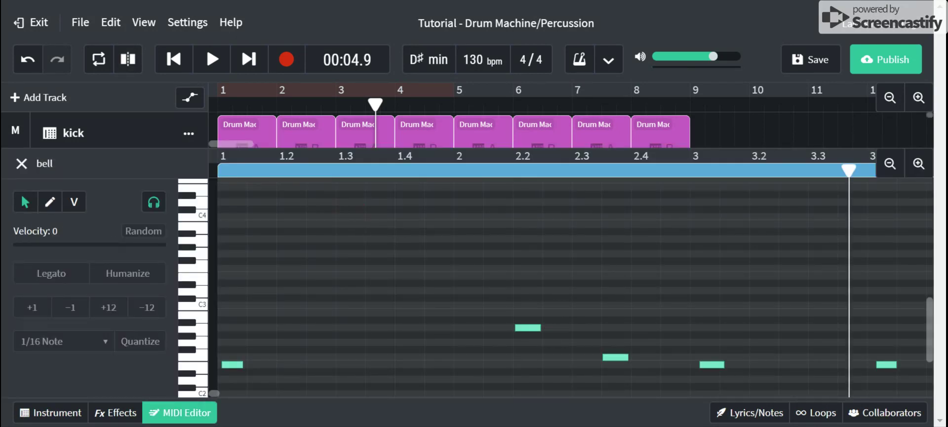
- Align the first note of the bell region with the start of bar 1
{"action": "scroll", "coordinate": [321, 316], "scroll_direction": "down", "scroll_amount": 1}
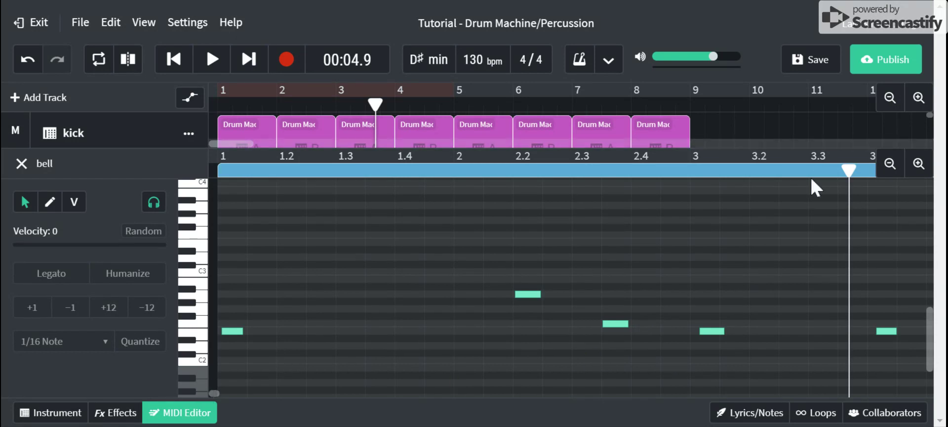
{"action": "scroll", "coordinate": [694, 264], "scroll_direction": "up", "scroll_amount": 2}
{"action": "scroll", "coordinate": [692, 258], "scroll_direction": "down", "scroll_amount": 1}
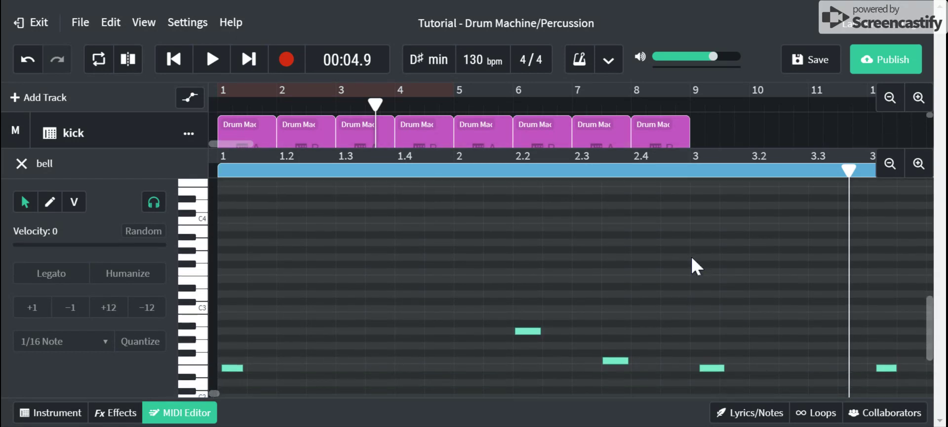
{"action": "scroll", "coordinate": [406, 313], "scroll_direction": "down", "scroll_amount": 2}
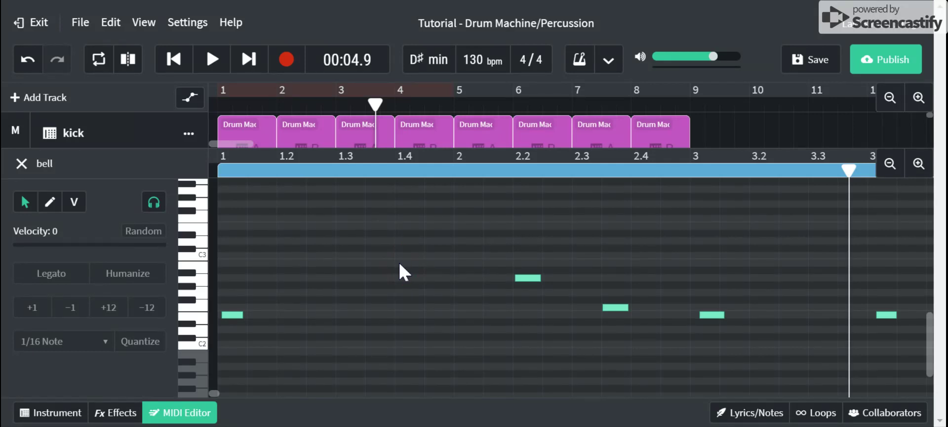
{"action": "left_click", "coordinate": [232, 316]}
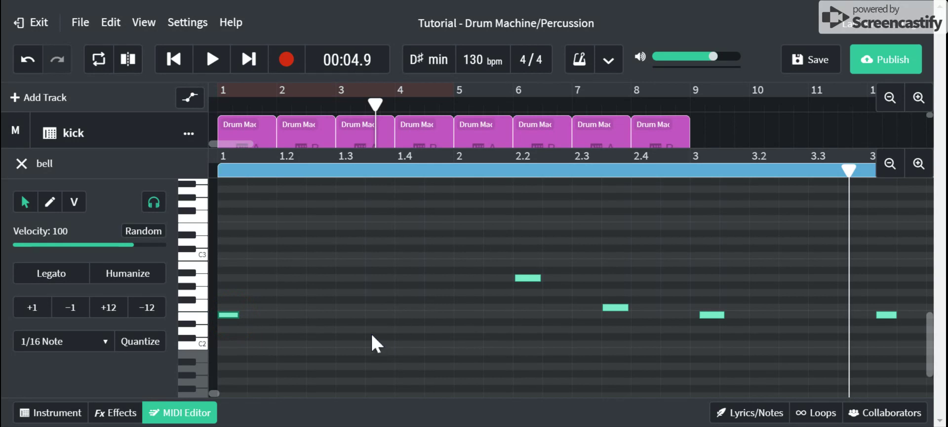
- Select all the notes in the bell region
{"action": "left_click_drag", "start_coordinate": [474, 244], "coordinate": [678, 343]}
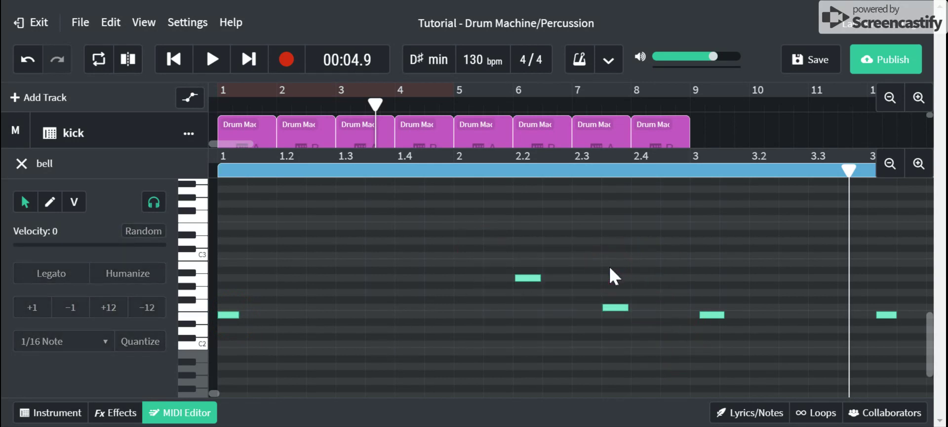
{"action": "left_click", "coordinate": [892, 165]}
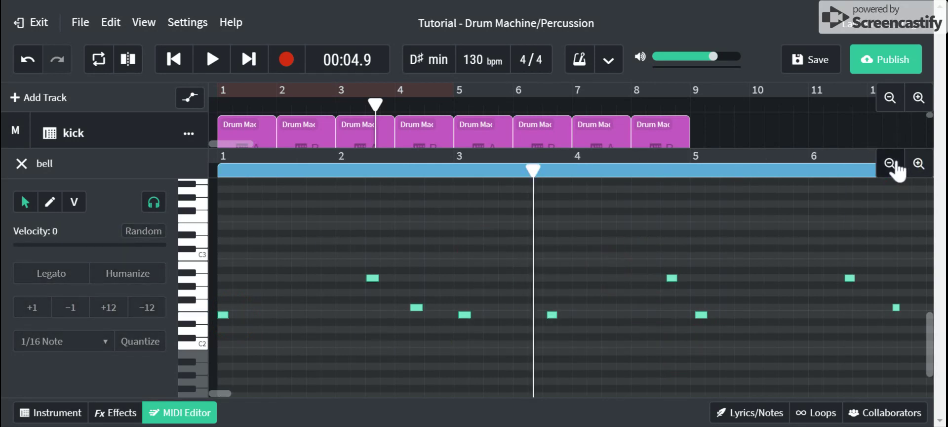
{"action": "left_click", "coordinate": [894, 165]}
{"action": "left_click", "coordinate": [894, 164]}
{"action": "left_click_drag", "start_coordinate": [576, 229], "coordinate": [215, 333]}
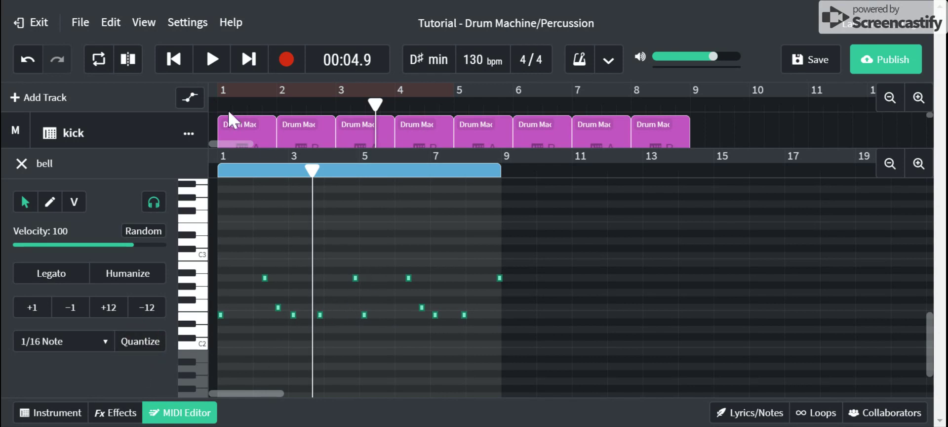
- Listen to the bell notes with the drums from the start of the project, and stop playback
{"action": "left_click", "coordinate": [213, 66]}
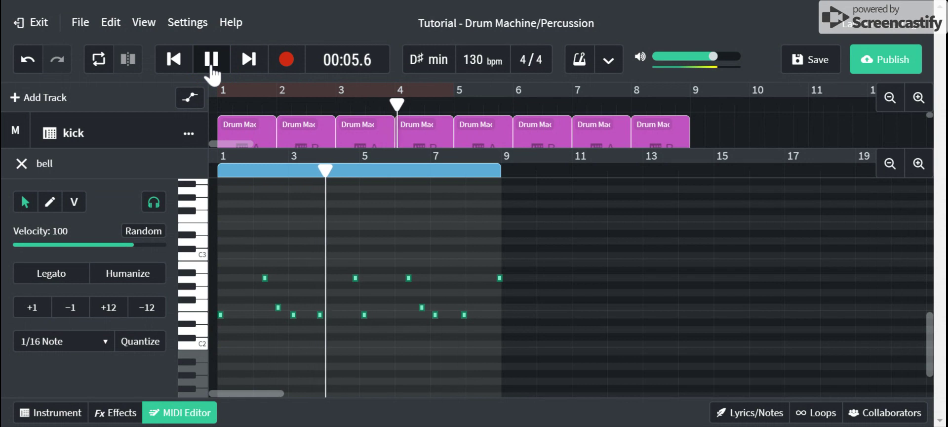
{"action": "left_click", "coordinate": [182, 67]}
{"action": "left_click", "coordinate": [183, 67]}
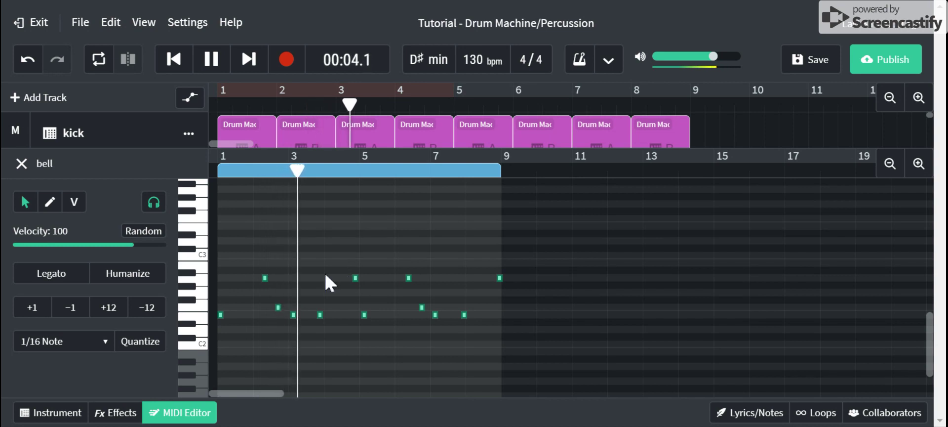
{"action": "key", "text": "space"}
- Set the quantize resolution for the selected bell notes to 1/8 Note
{"action": "left_click", "coordinate": [78, 345]}
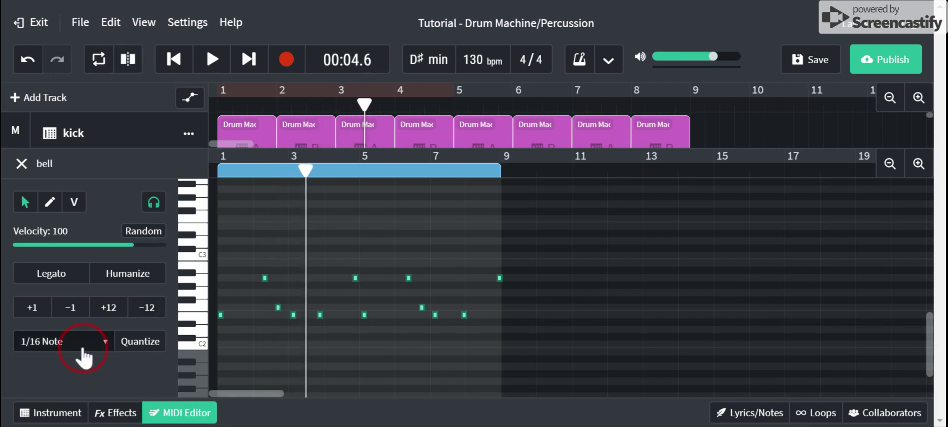
{"action": "left_click", "coordinate": [84, 326]}
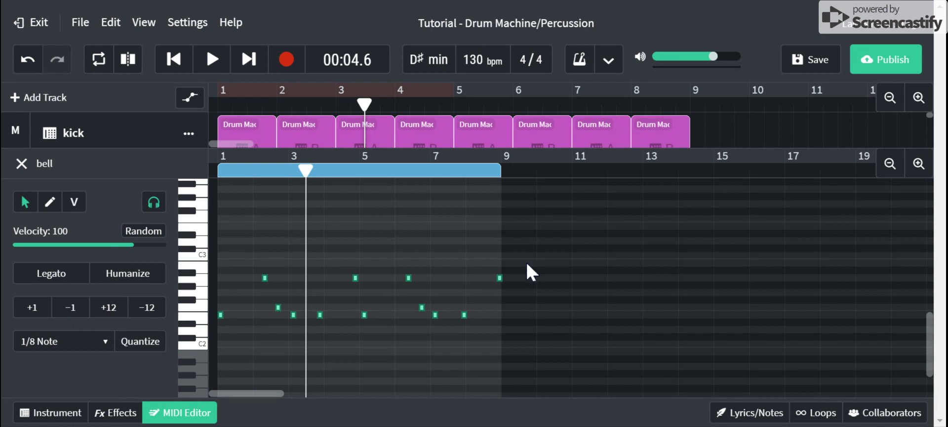